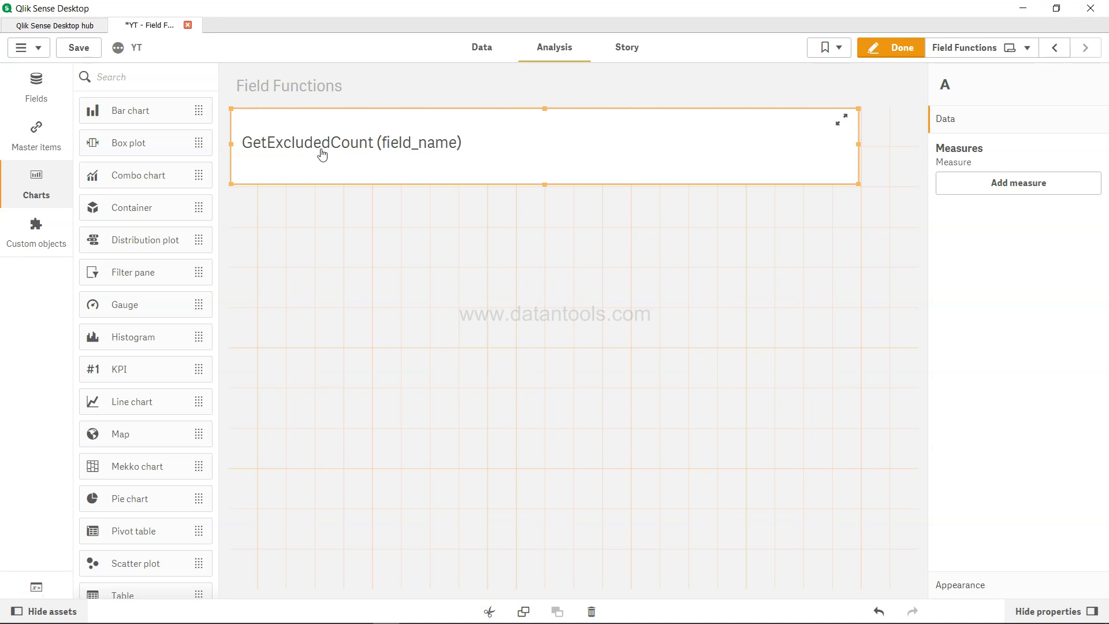
- Review the inline Initials LOAD script, then reload the data (6 lines fetched)
click(481, 48)
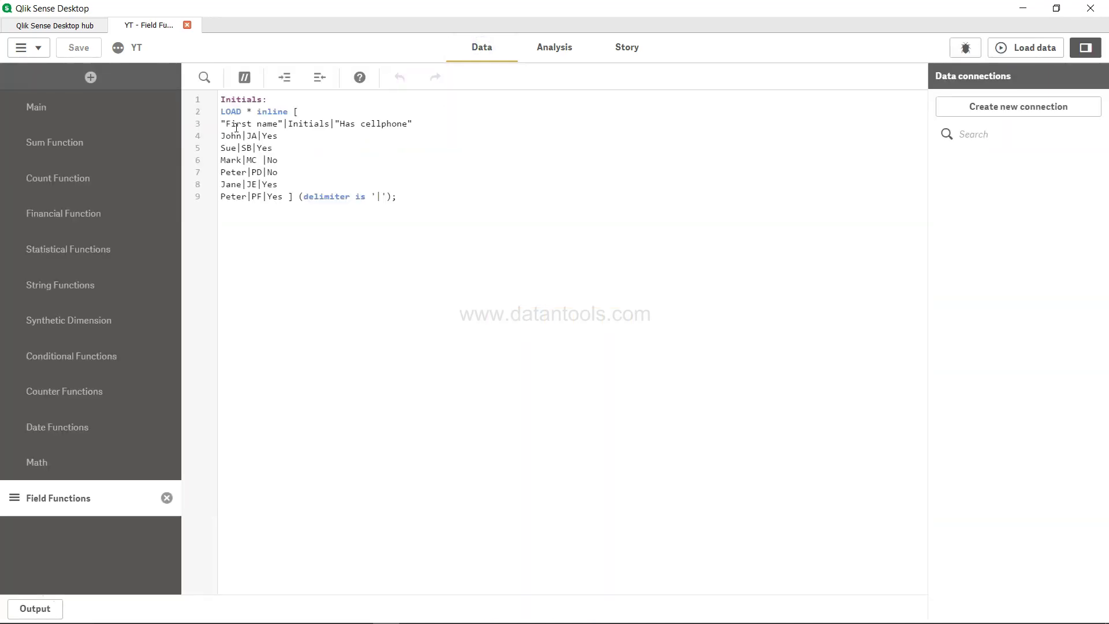
drag(226, 124, 404, 124)
click(402, 123)
click(314, 197)
drag(314, 197, 379, 197)
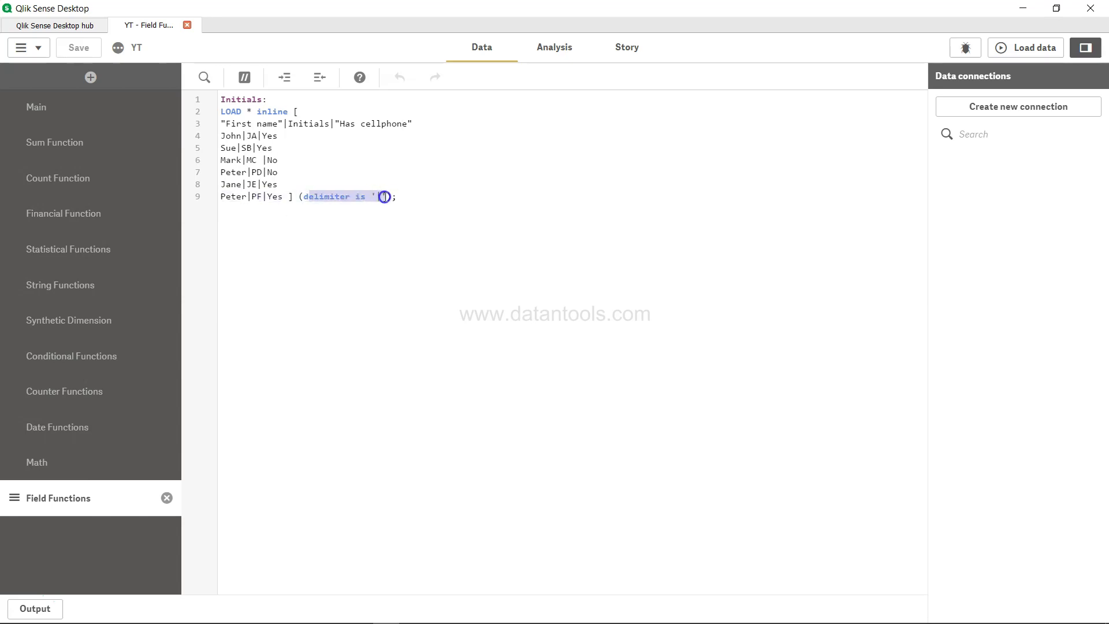
click(384, 197)
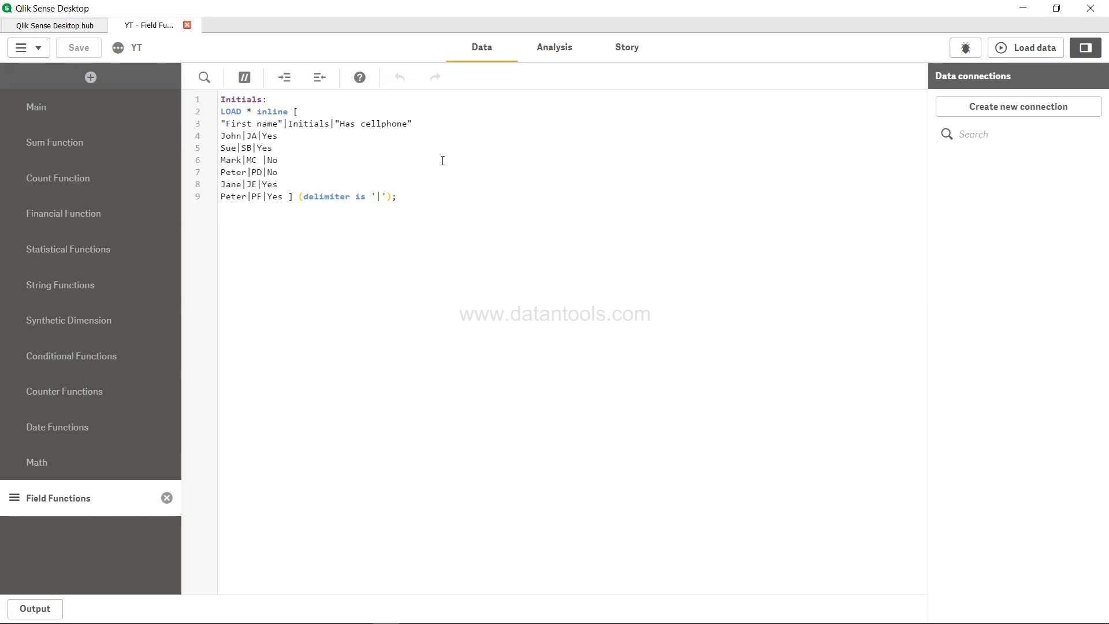
click(1027, 46)
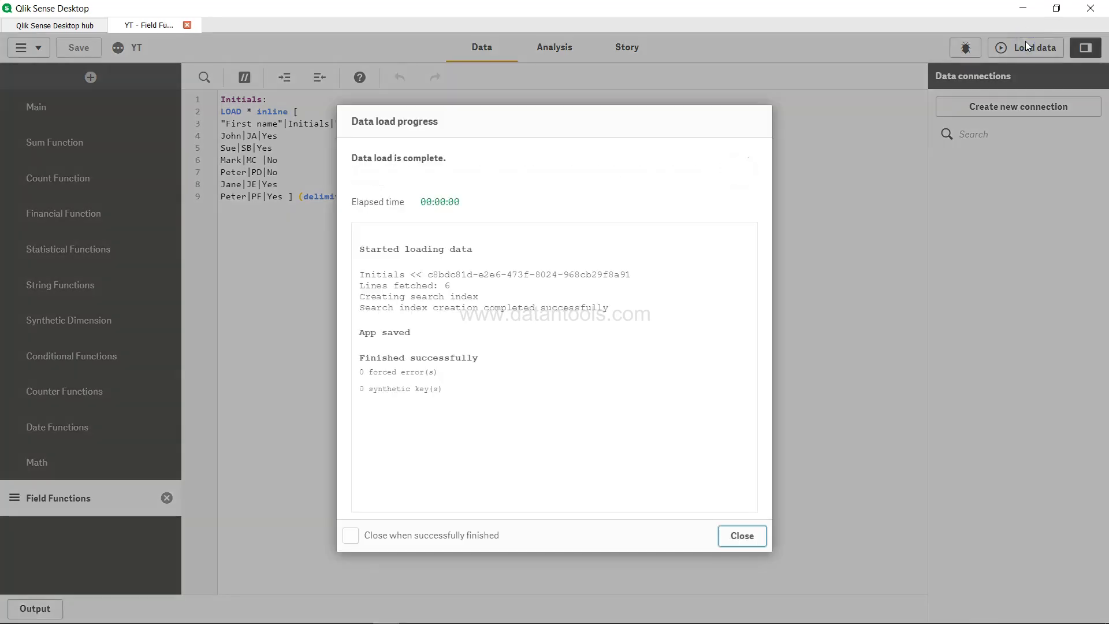
click(754, 542)
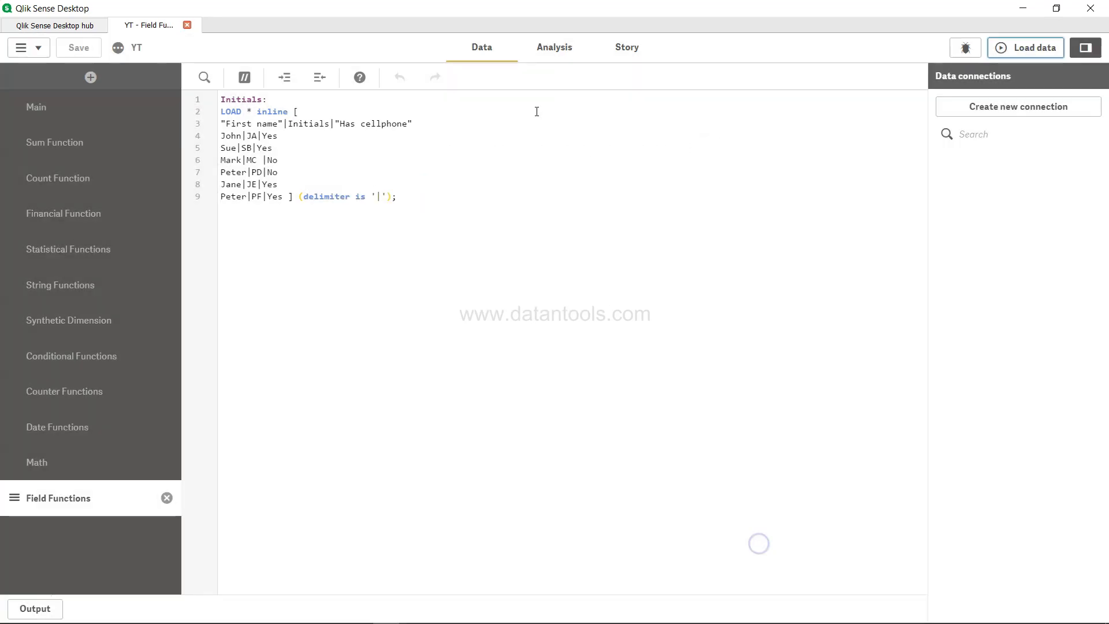
- Add a filter pane to the Field Functions sheet with the First name and Initials fields
click(555, 46)
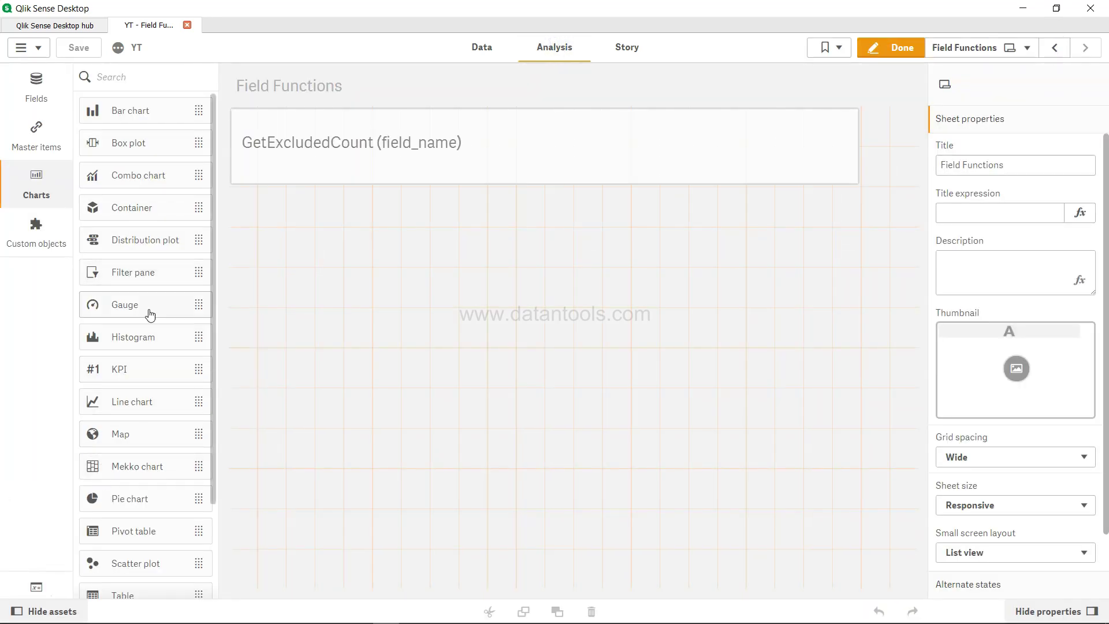
drag(143, 271, 371, 241)
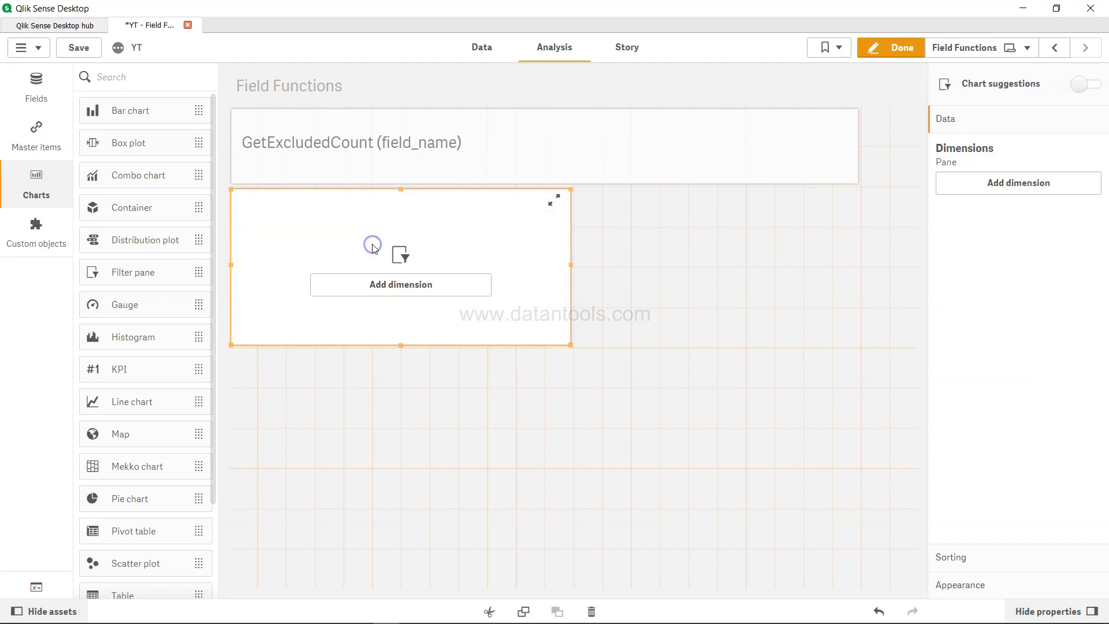
click(425, 287)
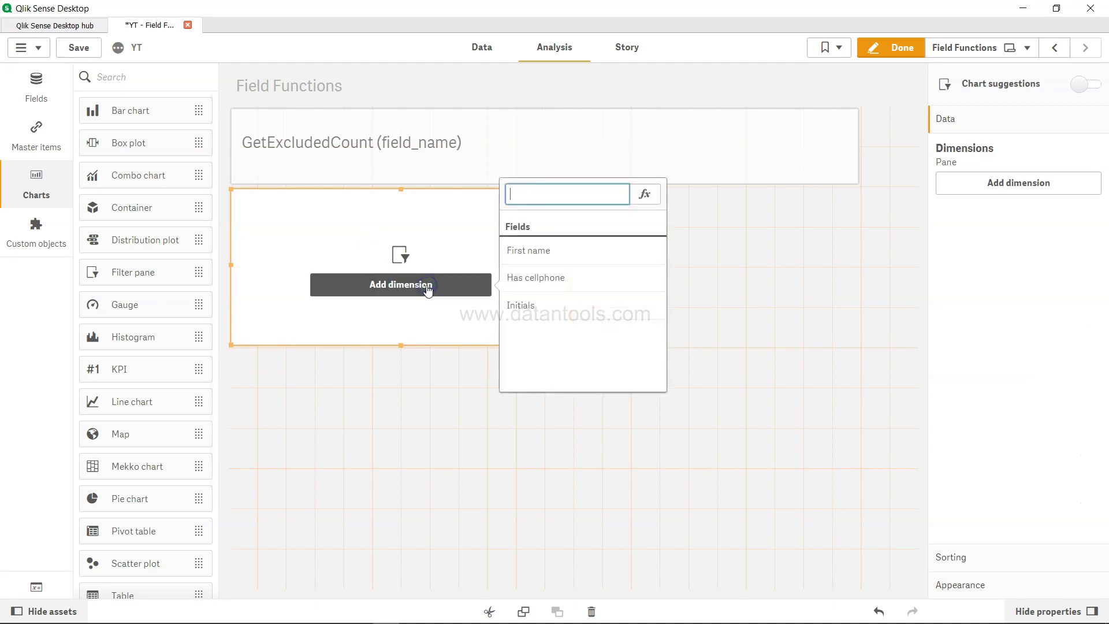
click(524, 254)
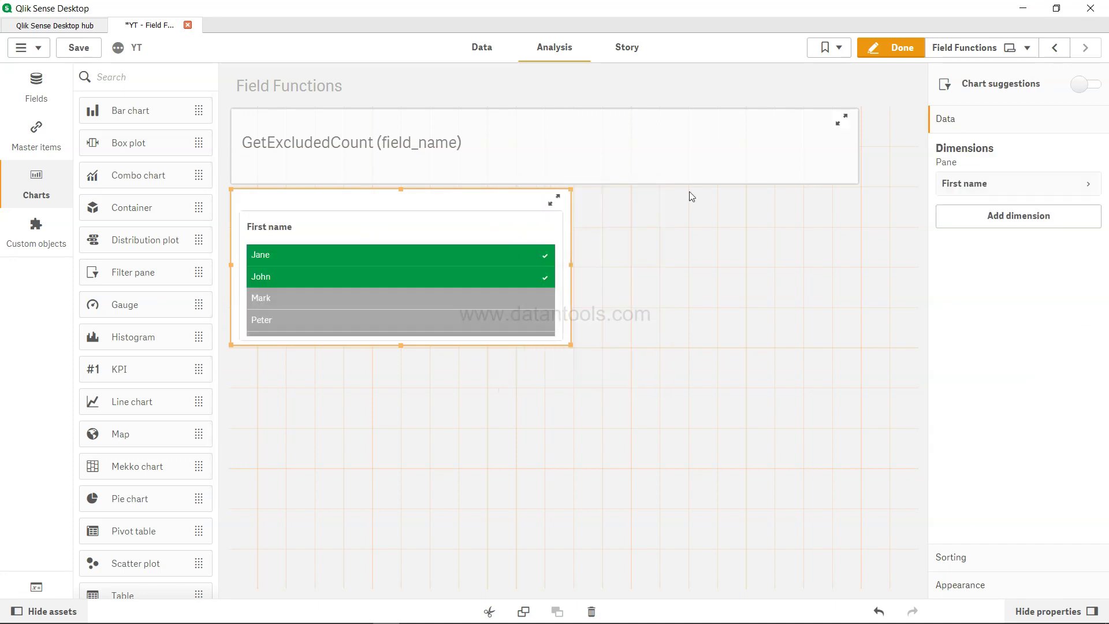
click(985, 227)
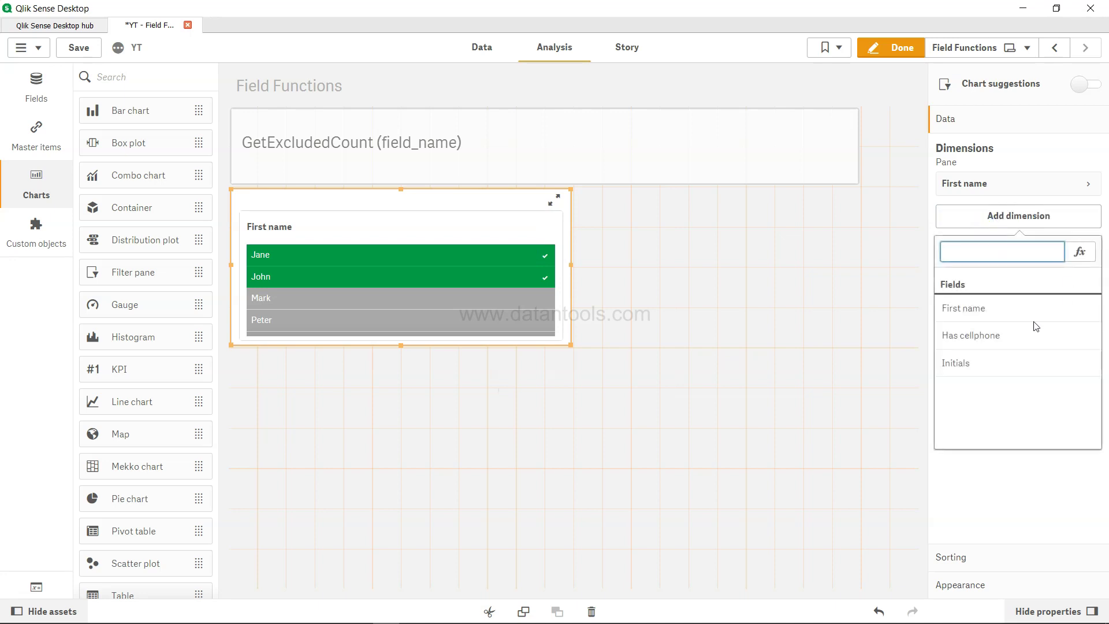
click(993, 368)
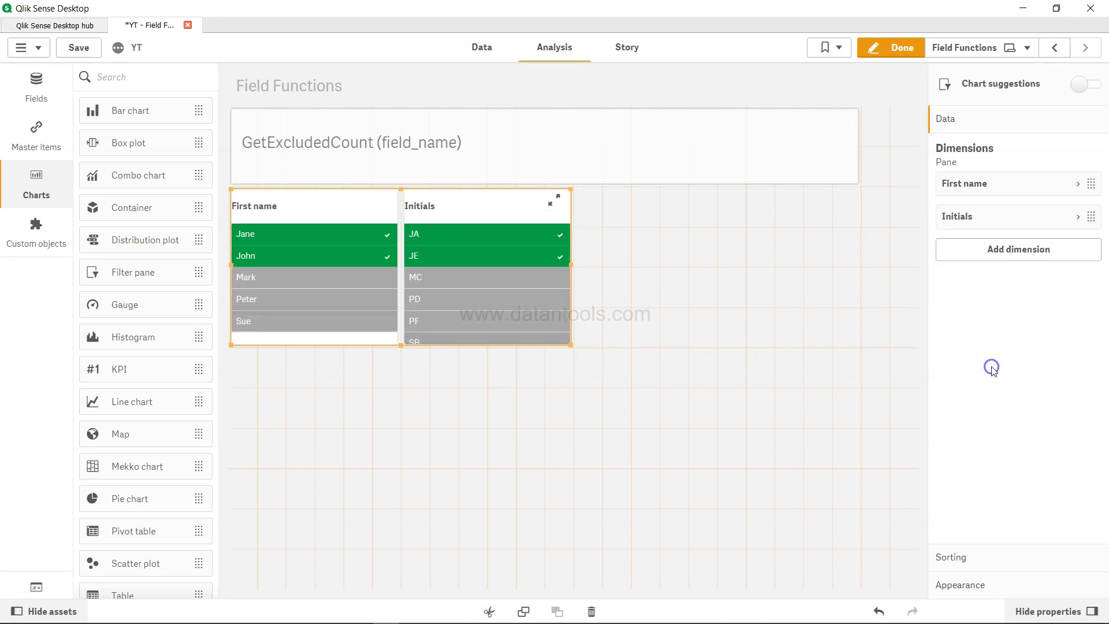
- Clear the First name and Initials selections, save the app, and return to editing
click(887, 45)
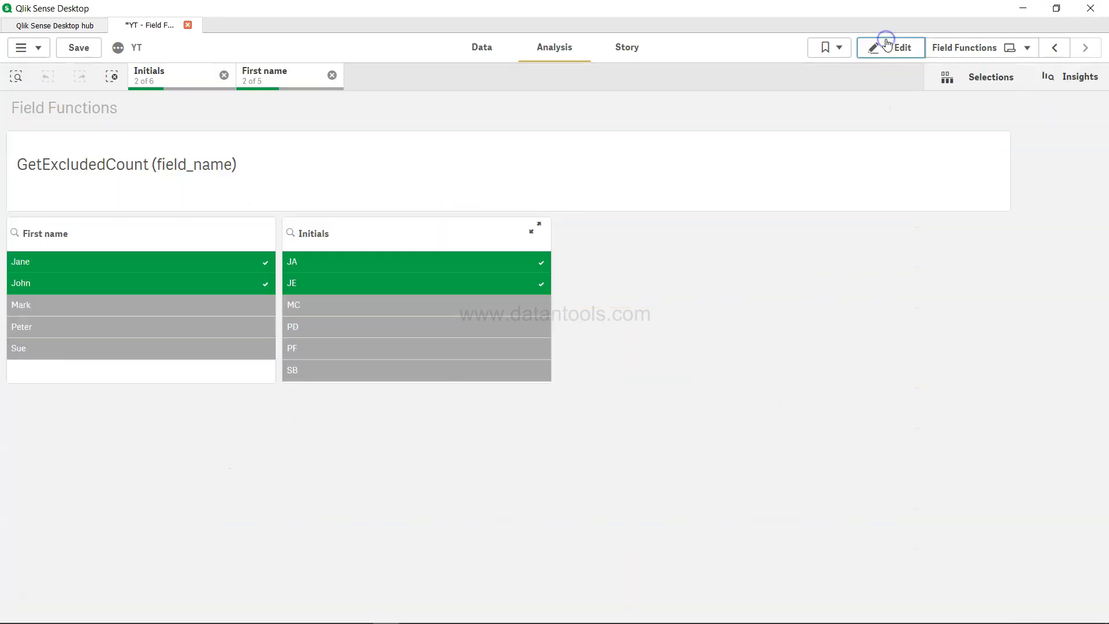
click(332, 75)
click(223, 75)
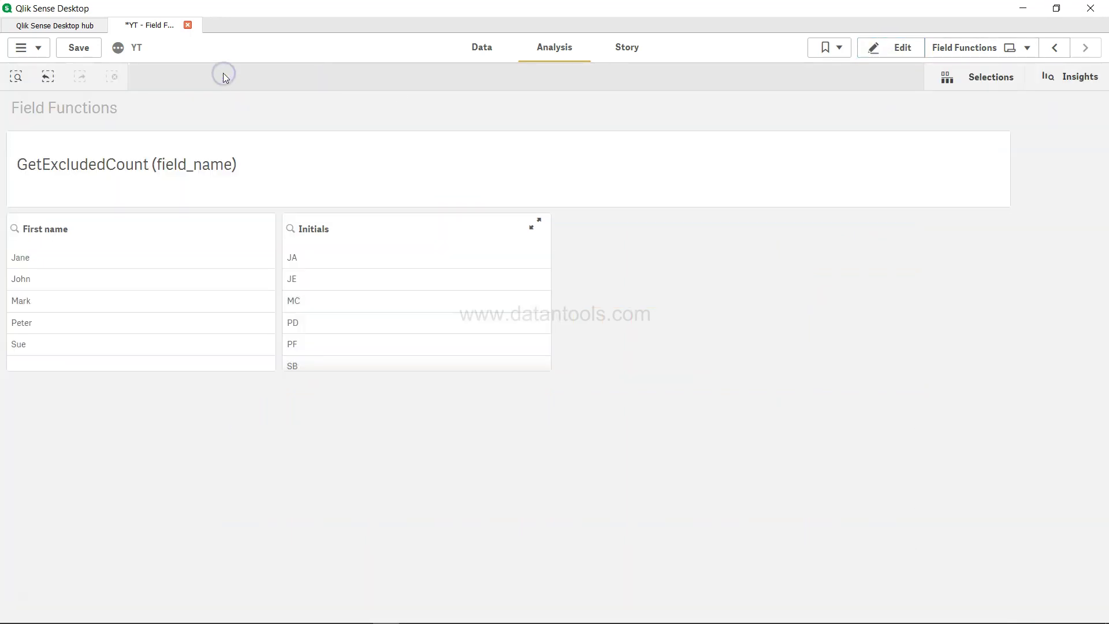
click(83, 51)
click(895, 47)
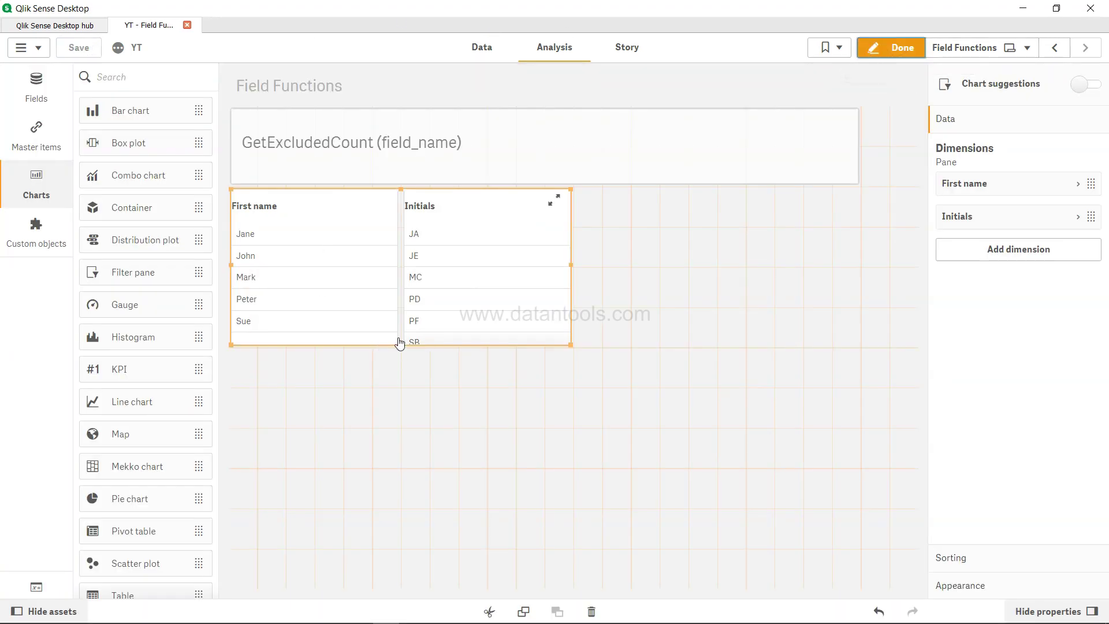
- Stretch the filter pane's bottom edge down until SB shows fully, then finish editing
drag(399, 342, 402, 417)
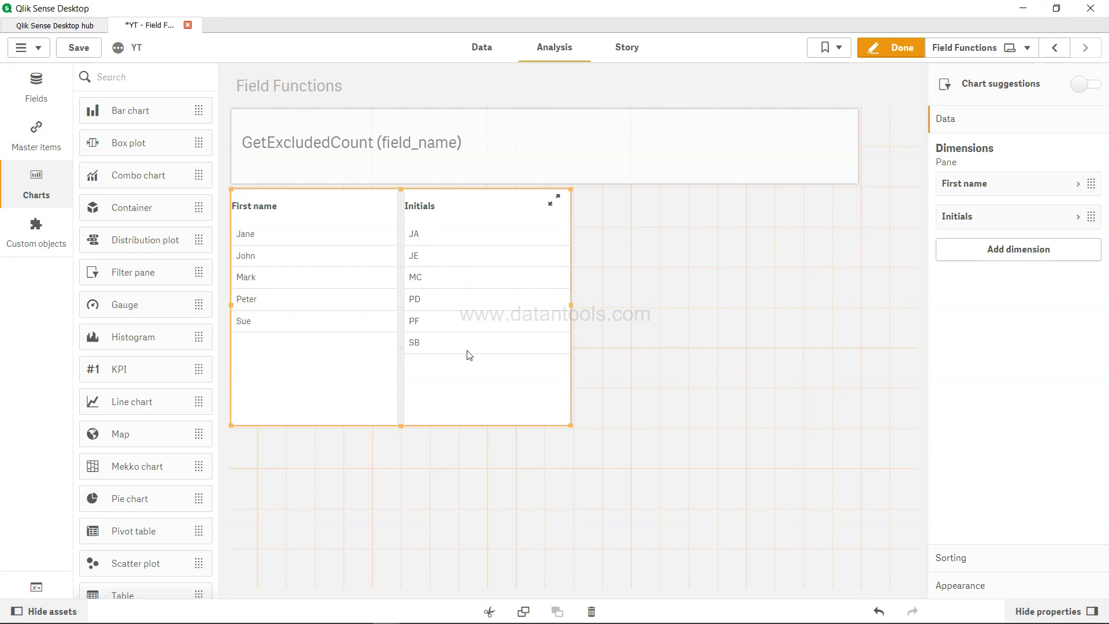
click(894, 47)
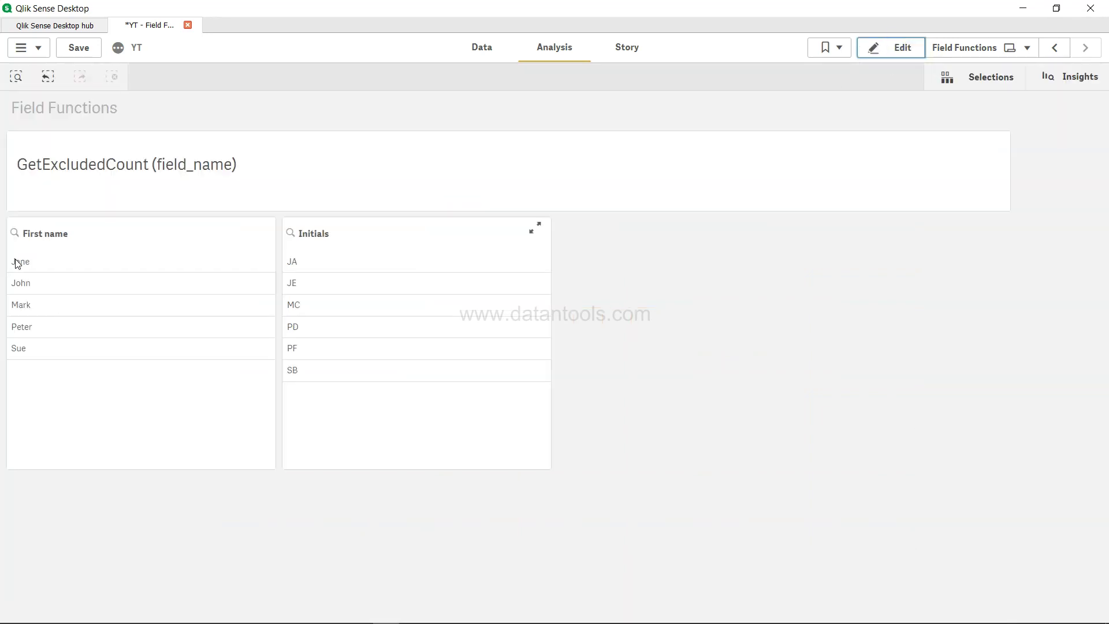
- Select Jane in the First name filter pane
click(23, 261)
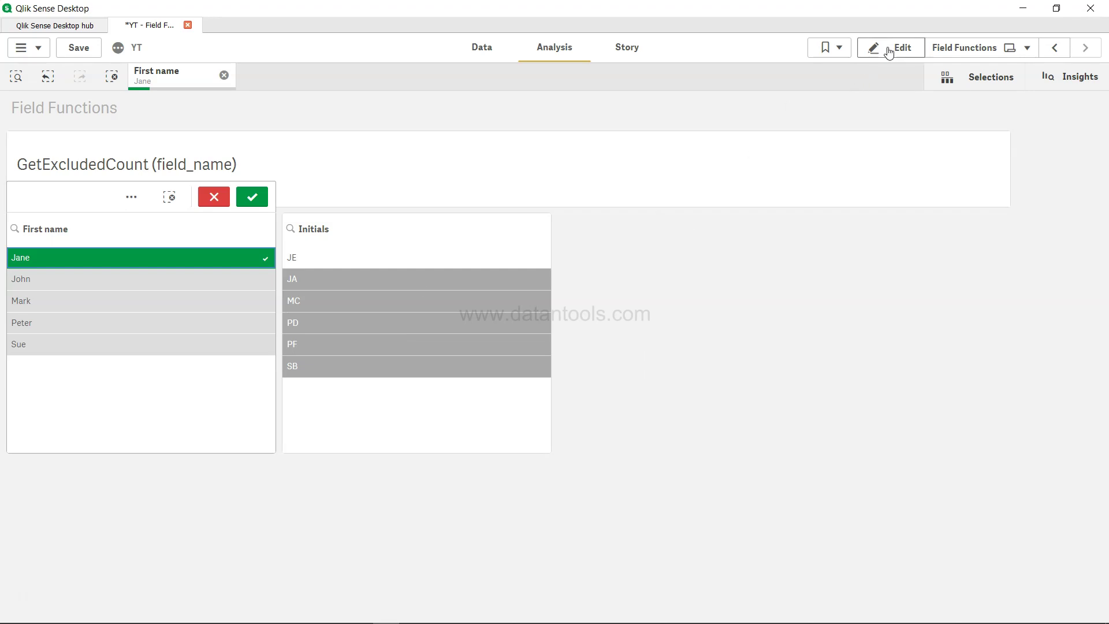
- Place a new KPI on the sheet beside the filter pane
click(887, 48)
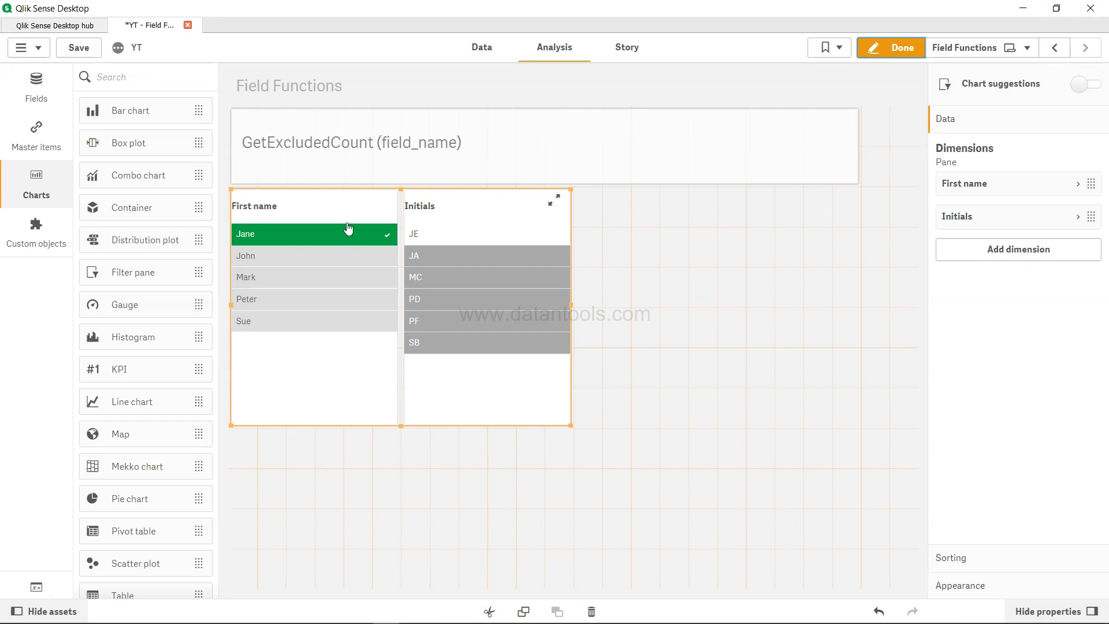
drag(154, 366, 774, 245)
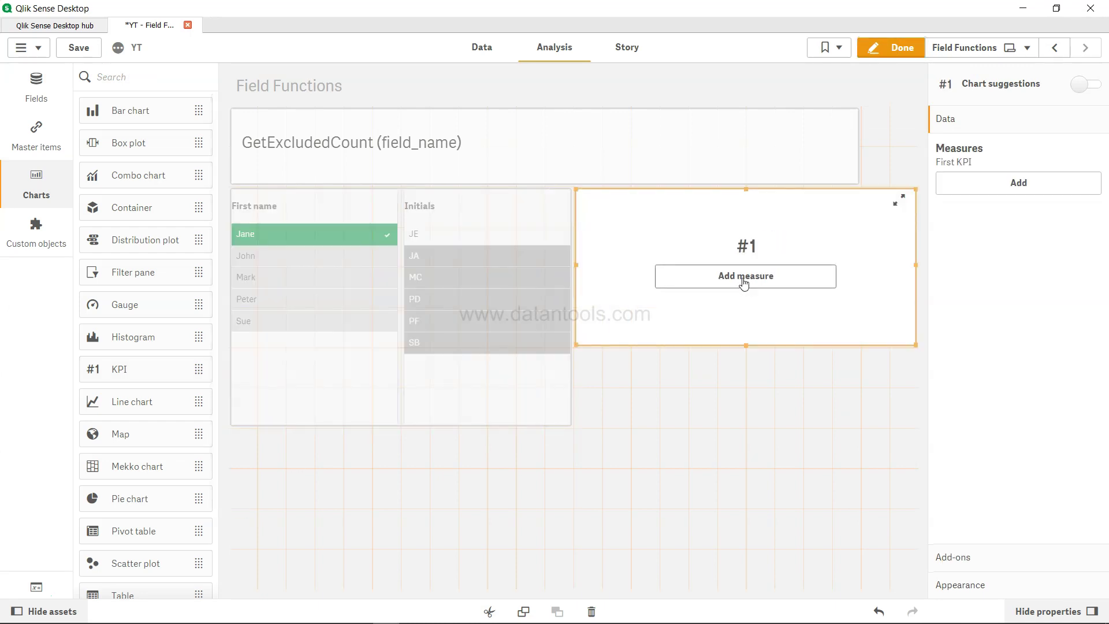
click(744, 279)
- Give the KPI the measure GetExcludedCount(Initials), which shows 5
click(991, 189)
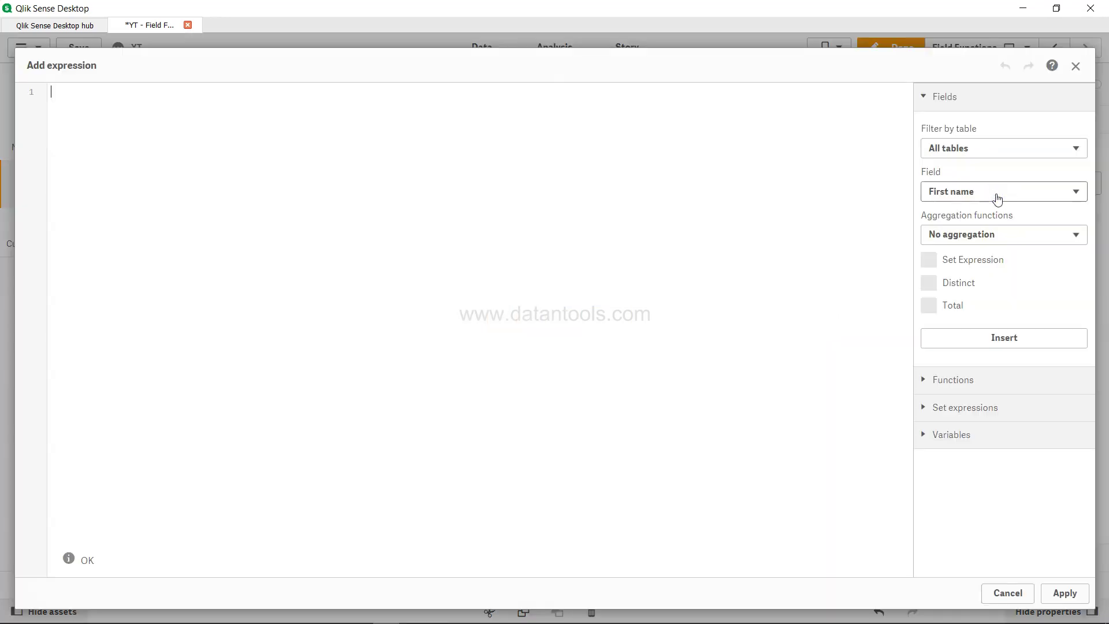
text(GetEx)
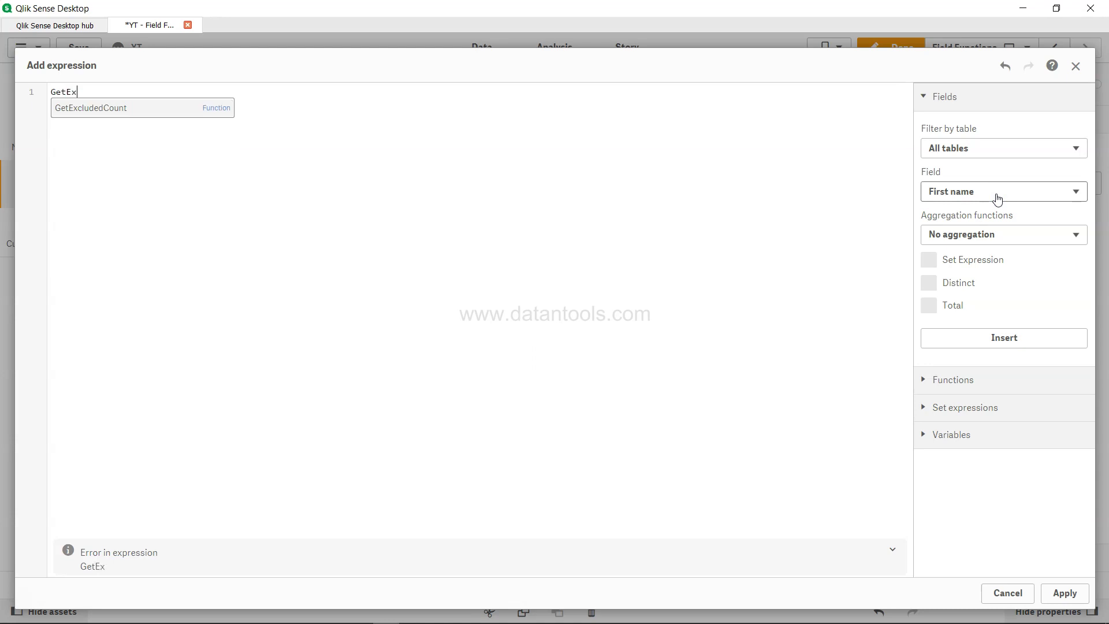
key(Return)
text(()
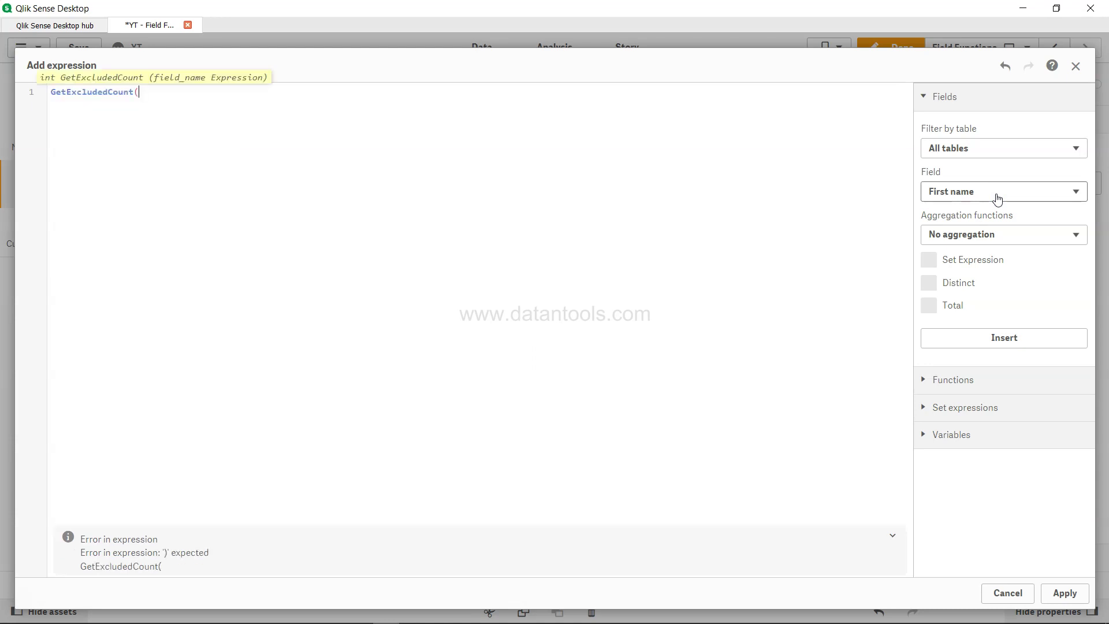
text(Int)
key(BackSpace)
text(i)
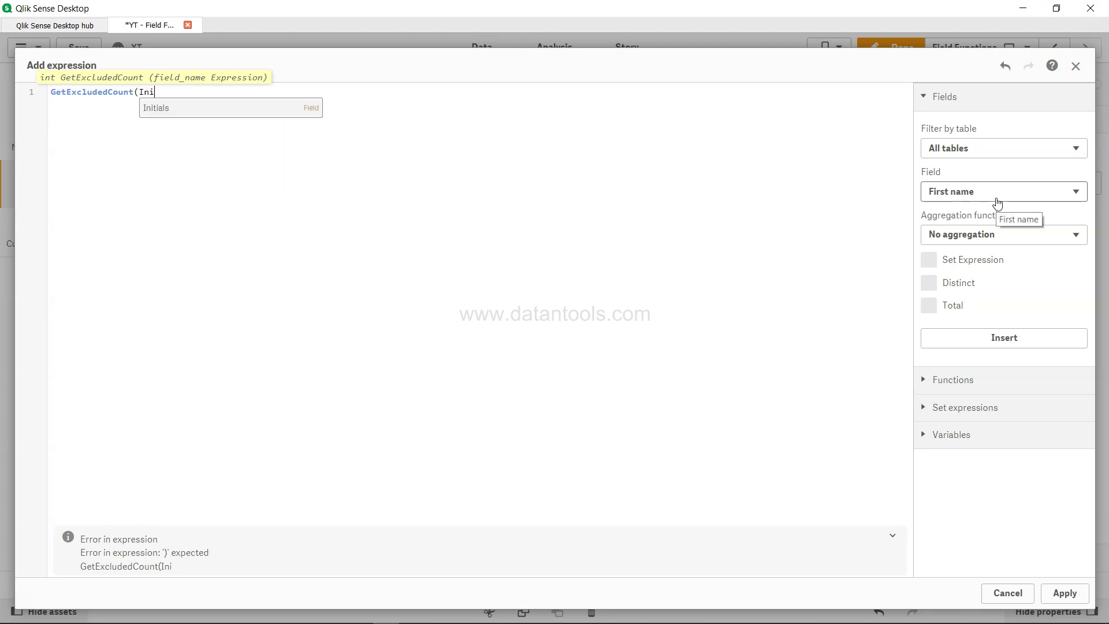
key(Return)
text())
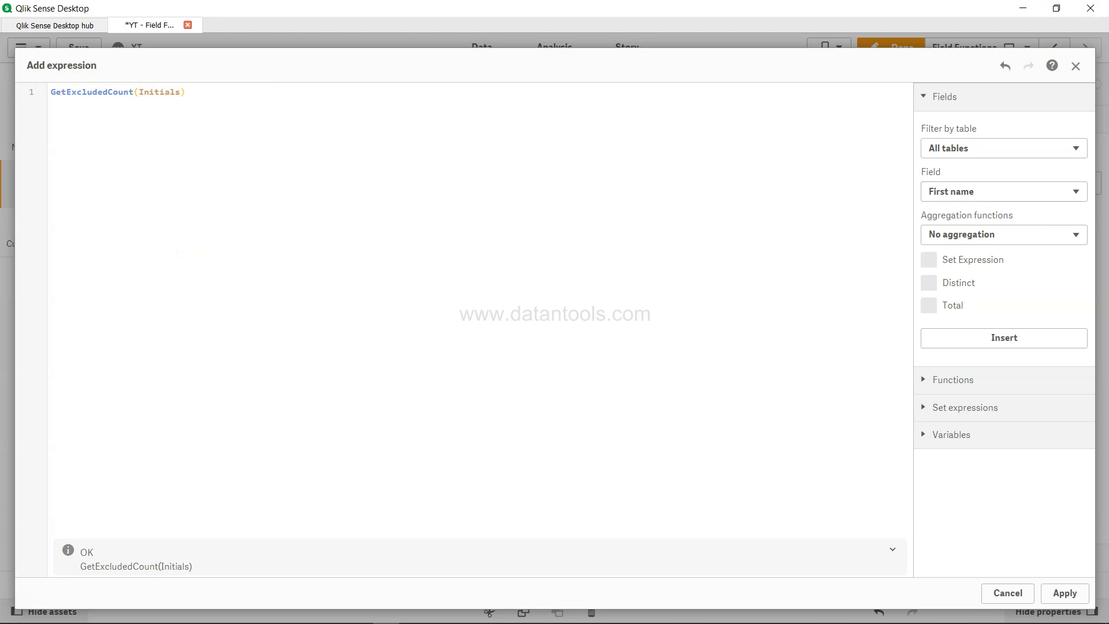
click(1062, 594)
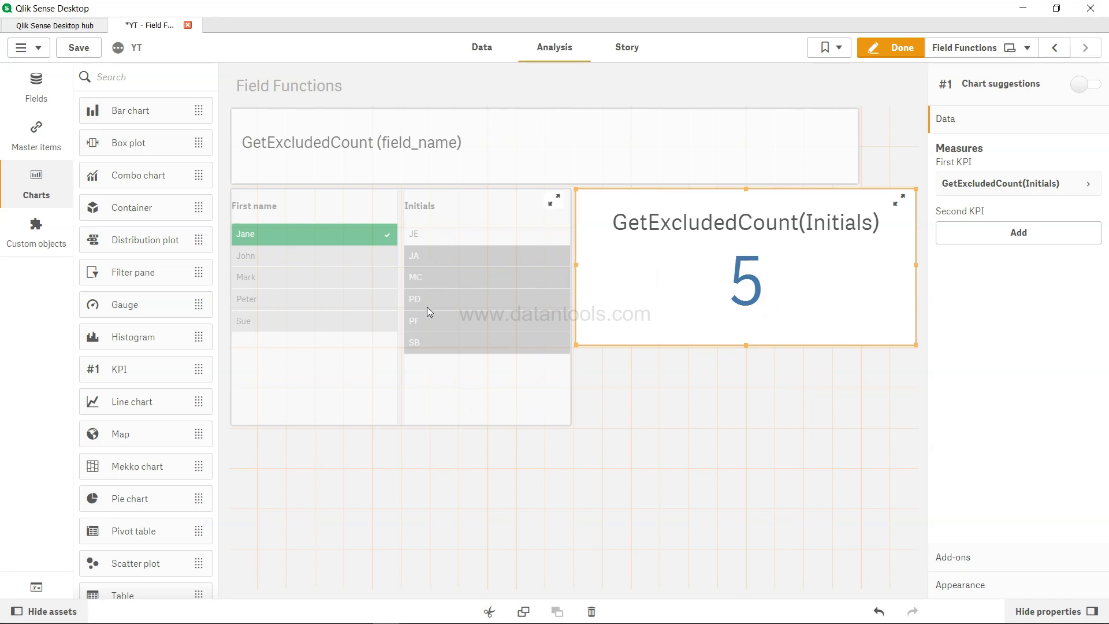
- Add John, Mark and Sue to the First name selection, dropping the KPI to 2
click(892, 48)
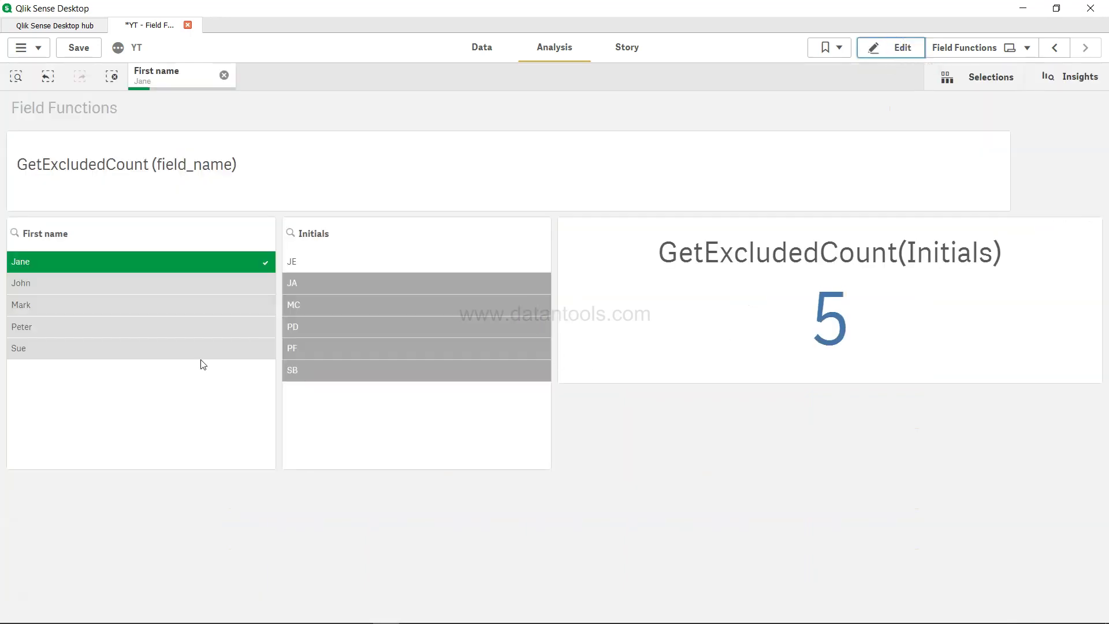
click(112, 283)
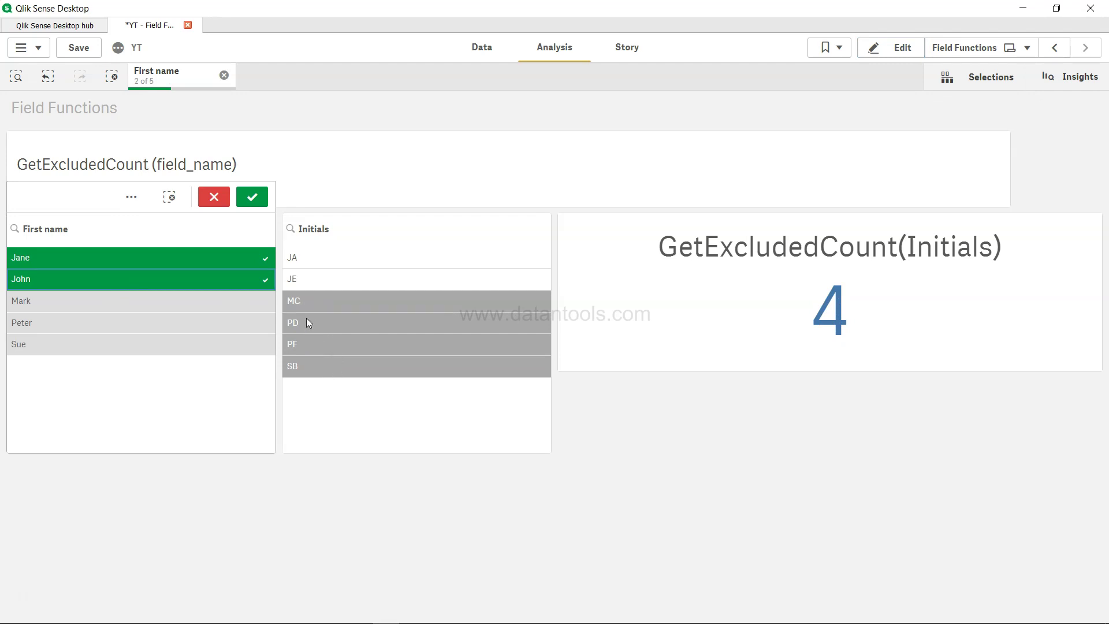
click(170, 301)
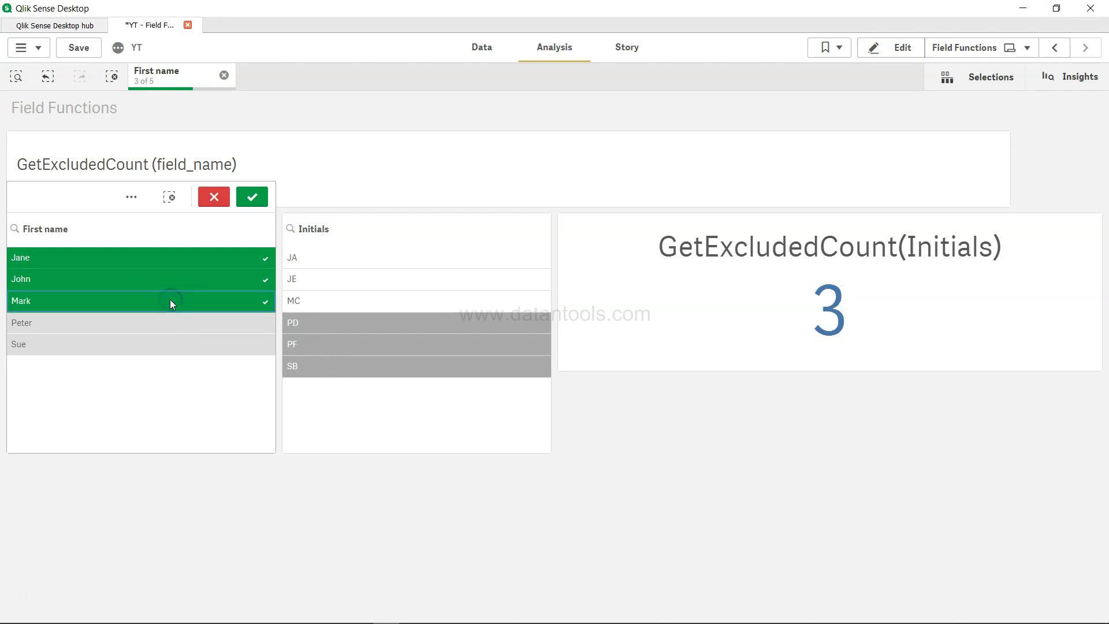
click(212, 347)
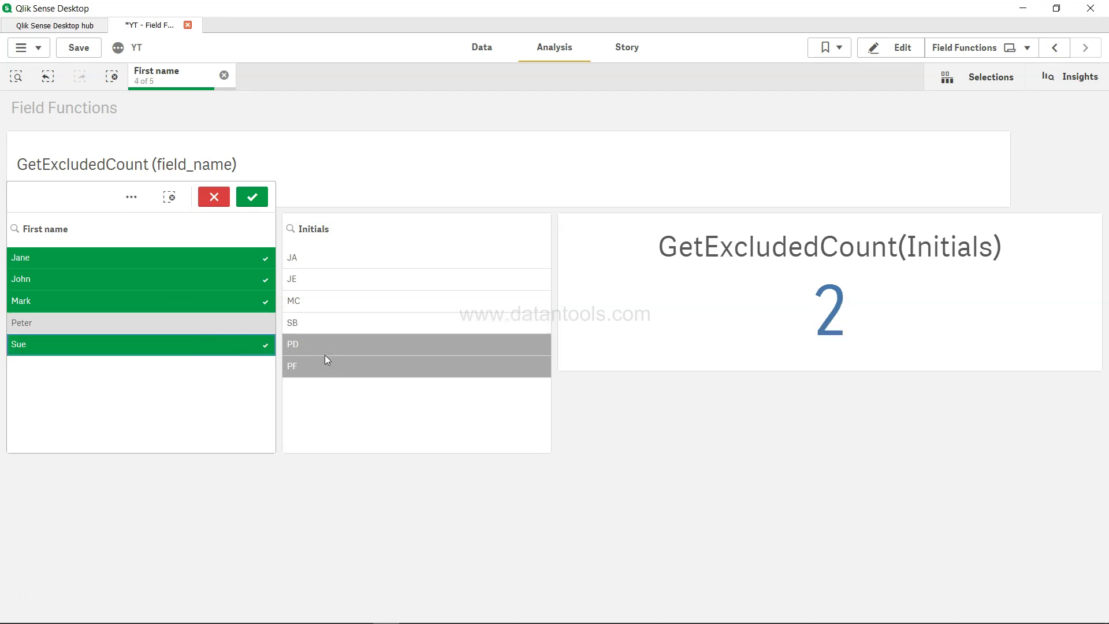